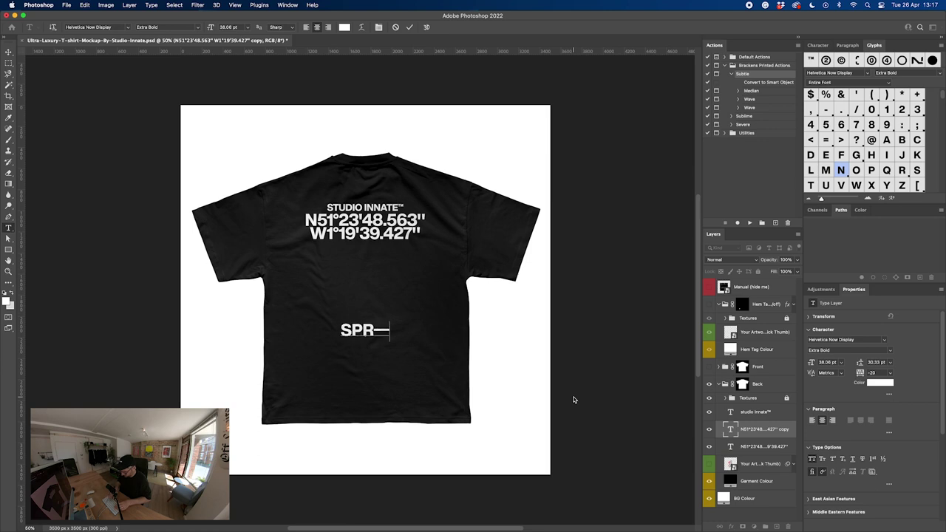
Step: Complete the lower text line on the shirt as "SPR—SMR" and commit it
type("SMR")
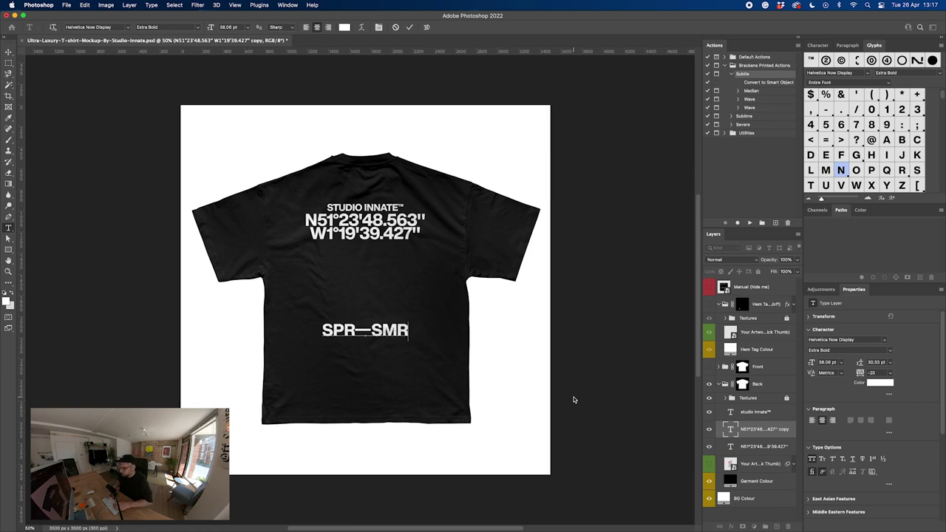
key("Escape")
key("v")
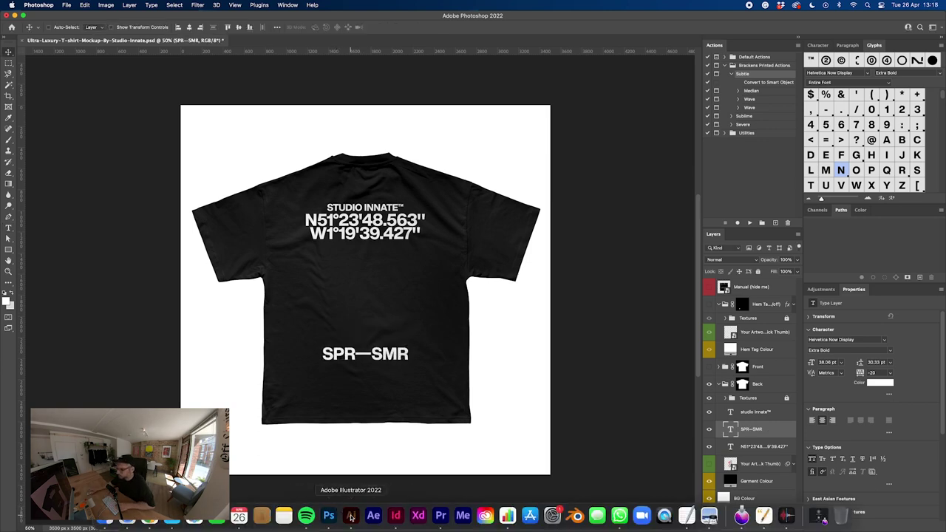
Step: Switch to Illustrator and draw an angular, S-shaped open path about 101.6 mm wide and 50.8 mm high
left_click(350, 515)
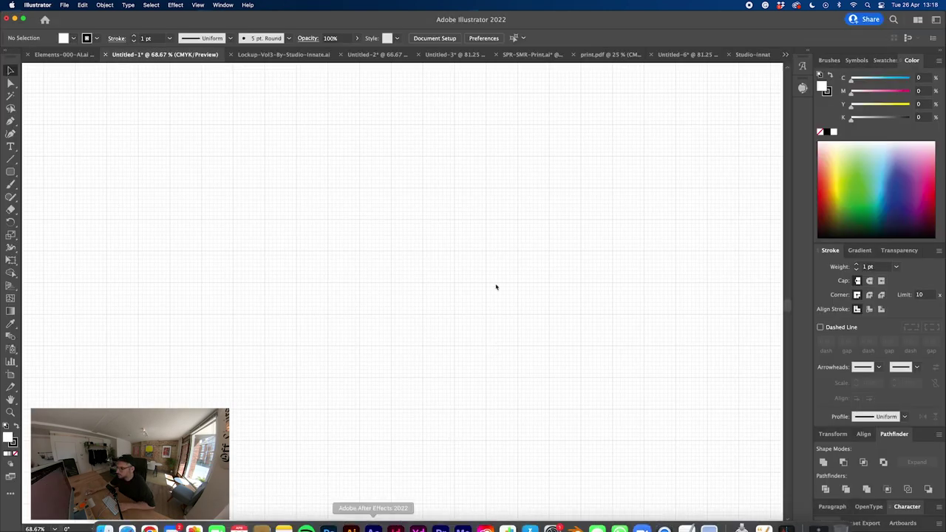
left_click(360, 347, "shift")
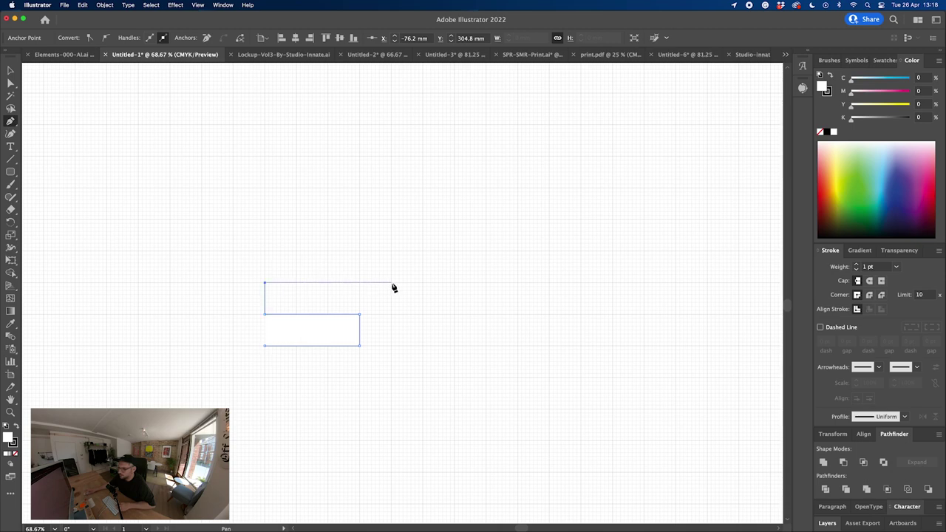
left_click(10, 70)
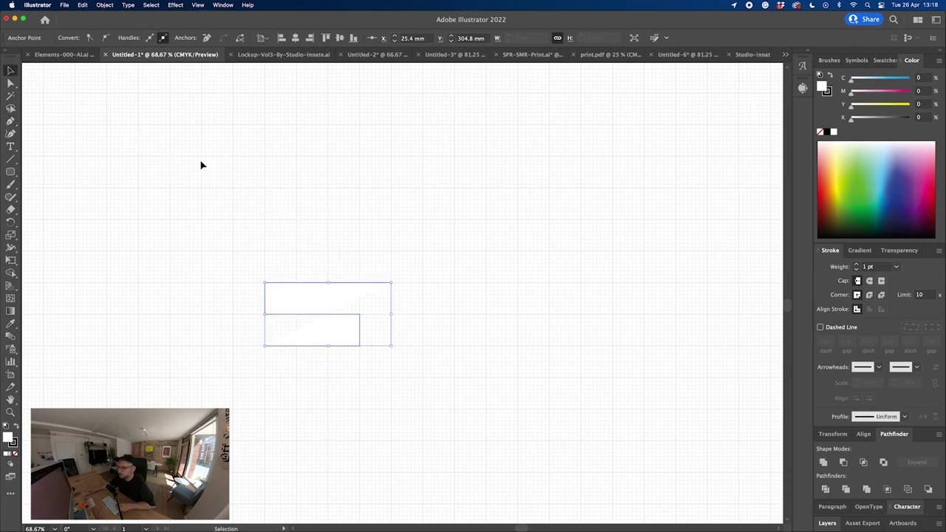
Step: Remove the fill from the S-shaped path so only its stroke remains
left_click(203, 161)
left_click(336, 318)
left_click(14, 456)
left_click(274, 397)
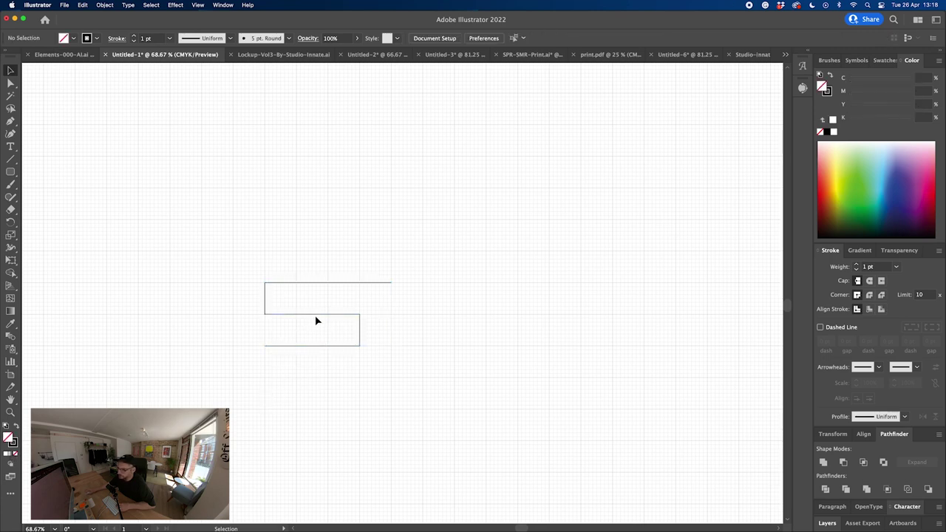
Step: Duplicate the S-shaped path beside the original, mirror the copy horizontally, and slide it inward so the top lines overlap
left_click_drag(321, 318, 488, 321)
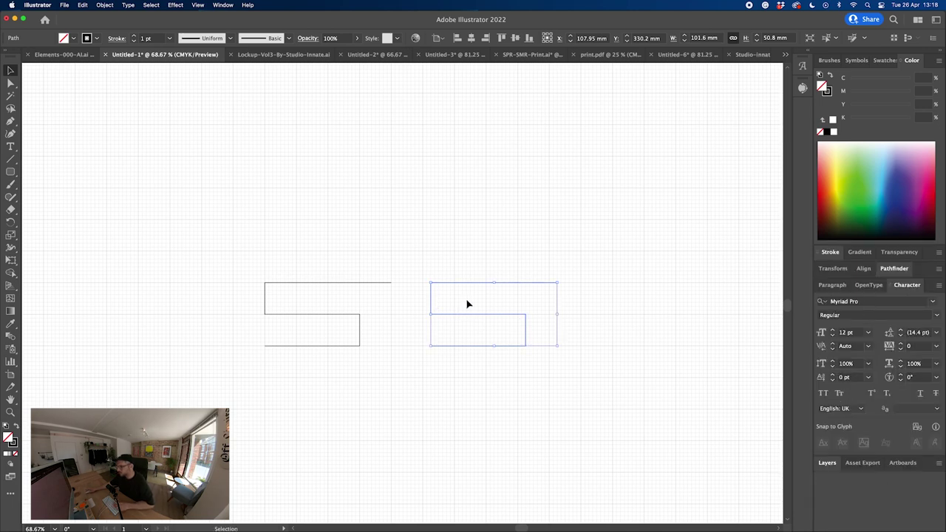
right_click(466, 302)
mouse_move(510, 457)
left_click(580, 487)
left_click(529, 344)
left_click_drag(530, 345, 486, 344)
Step: Thicken the strokes of both paths to 69 pt and move the mirrored half inward, leaving a thin central gap
left_click_drag(576, 394, 201, 245)
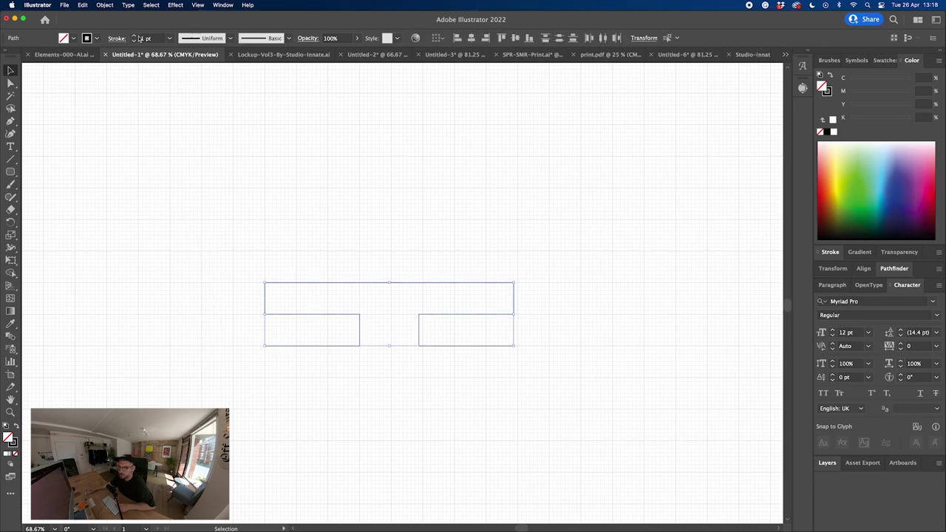
scroll(133, 38, "up", 20)
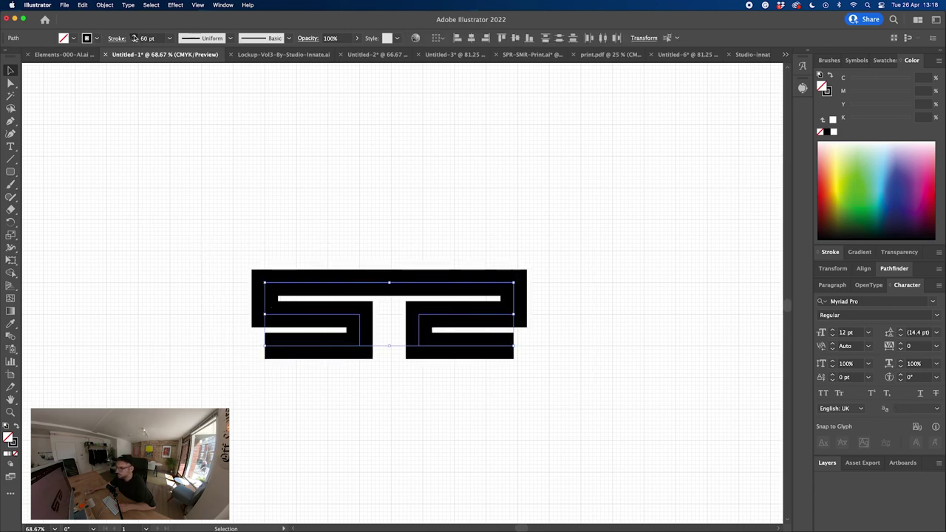
left_click(498, 316)
left_click_drag(488, 319, 462, 319)
left_click(570, 404)
Step: Round all corners of both thick paths with a 12.7 mm radius
left_click_drag(241, 221, 240, 220)
key("a")
left_click_drag(272, 290, 433, 350)
key("super+z")
key("a")
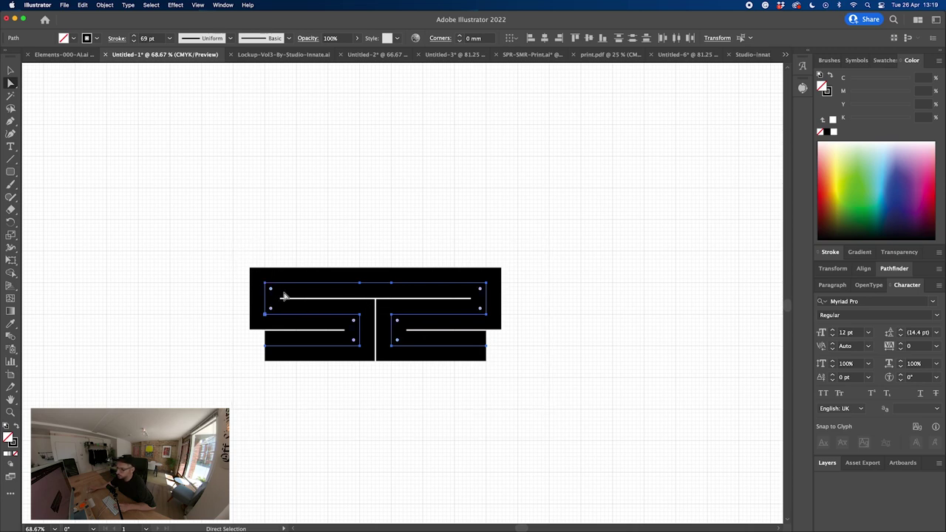
left_click_drag(271, 293, 338, 302)
key("v")
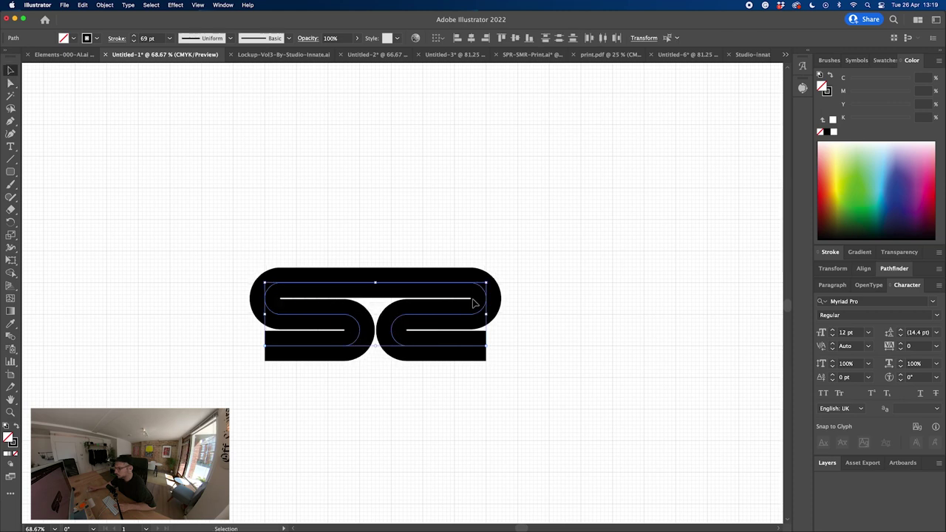
Step: Shorten both lower path ends inward by about 12.7 mm, in line with the start of the upper curves
key("a")
left_click(246, 360)
left_click(268, 351)
left_click_drag(266, 350, 282, 349)
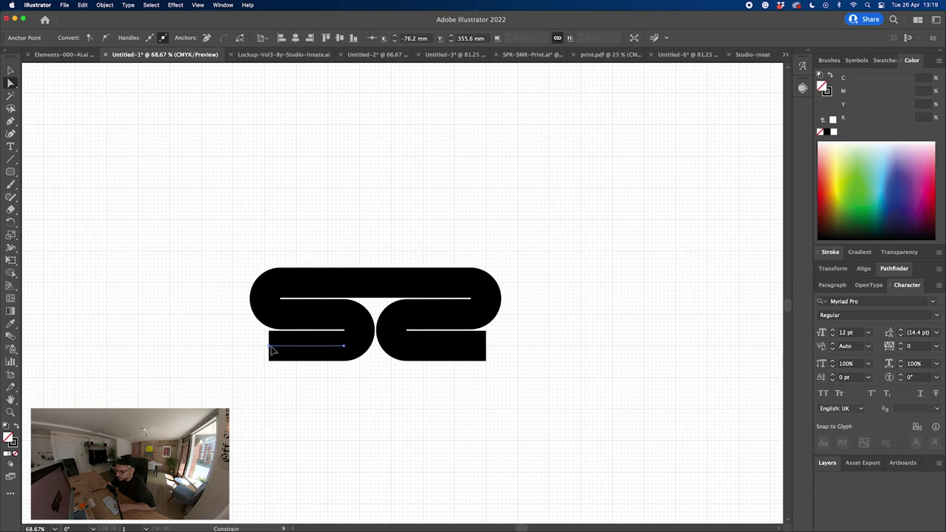
left_click(486, 346)
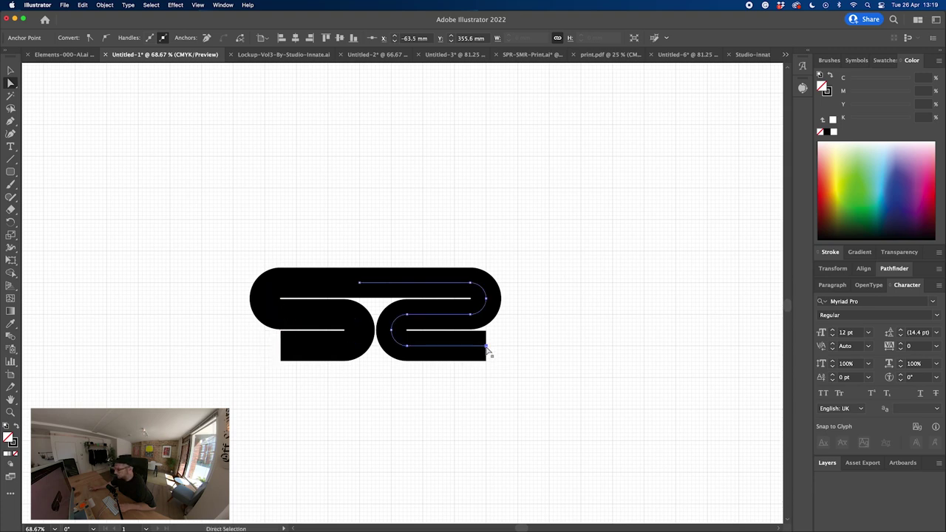
left_click(483, 347, "shift")
left_click(486, 345)
left_click_drag(485, 345, 470, 345)
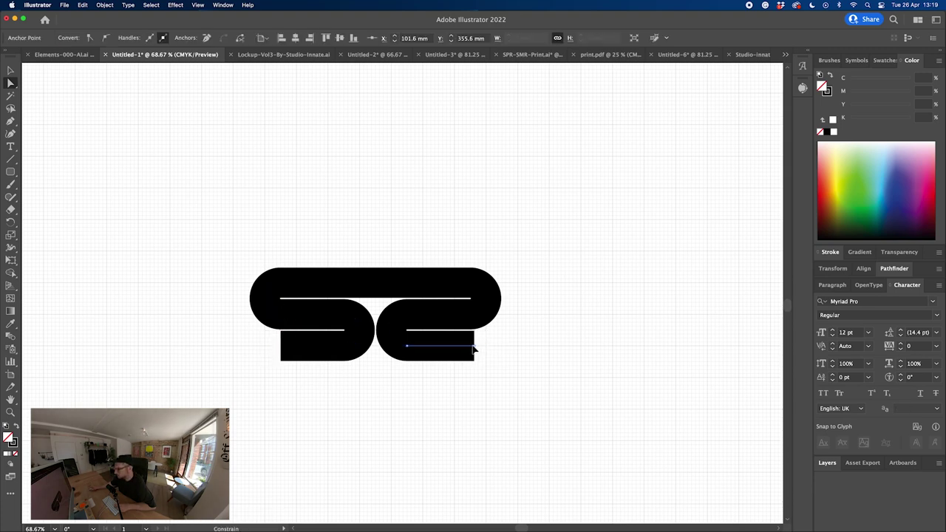
Step: Expand the fill and stroke of both paths into filled shapes
left_click(491, 391)
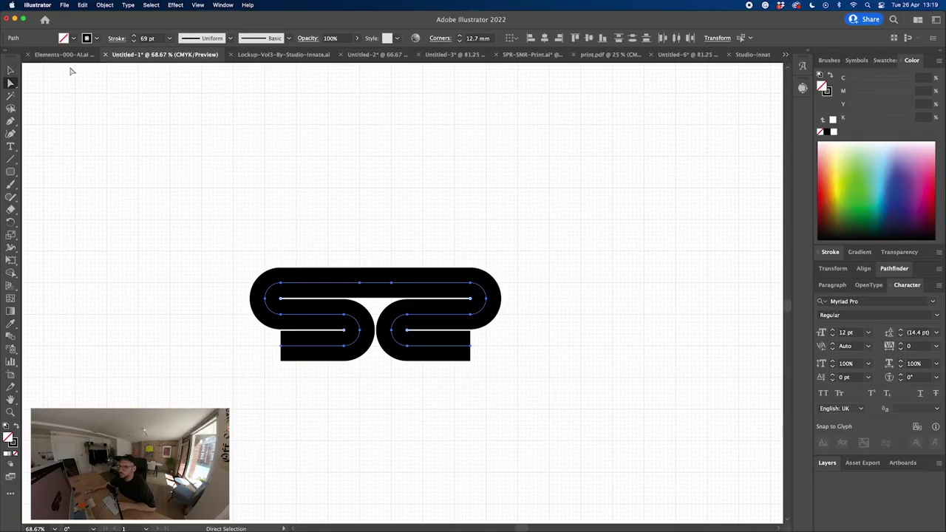
left_click(104, 5)
left_click(107, 111)
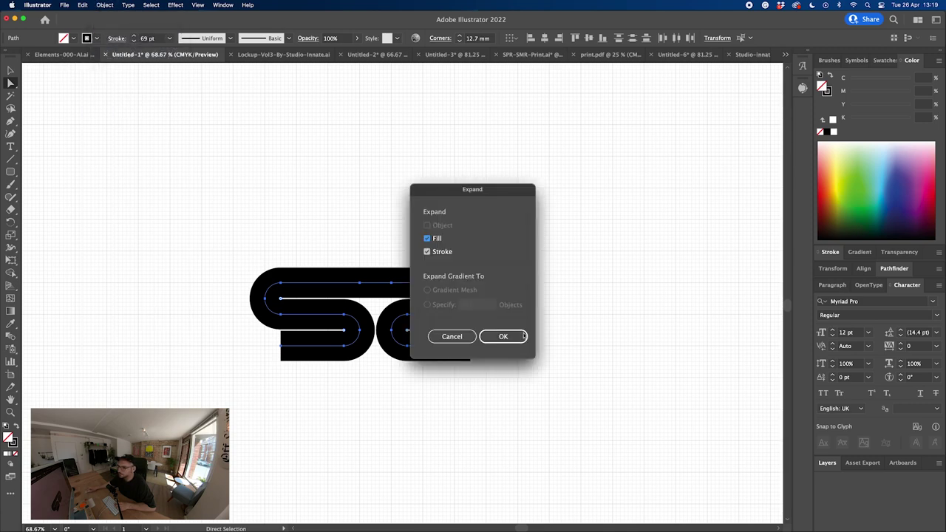
left_click(502, 337)
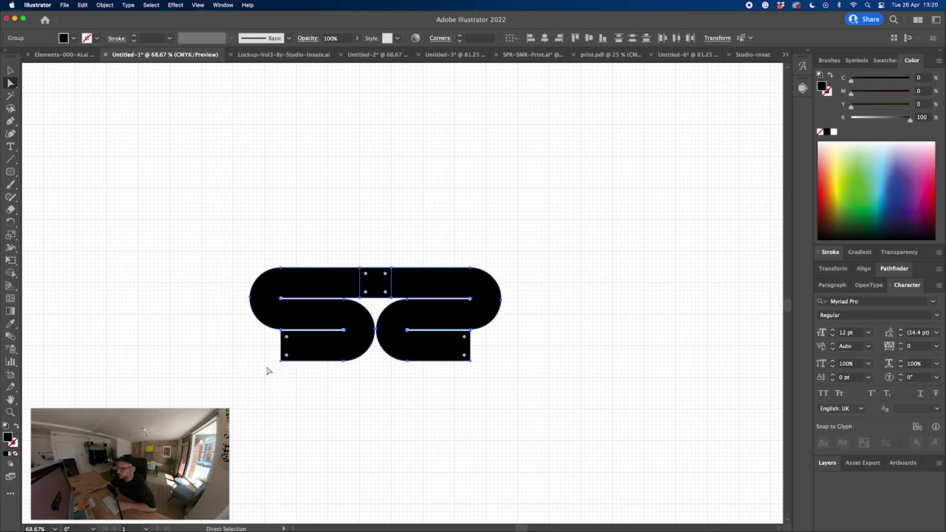
Step: Round the outer bottom corners of both halves of the logo into quarter-circle curves
left_click(270, 371)
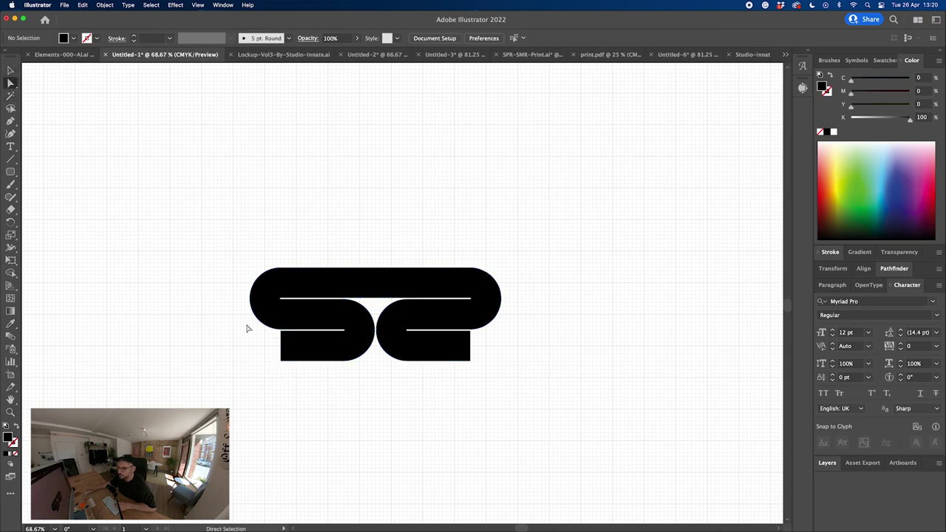
left_click(282, 361)
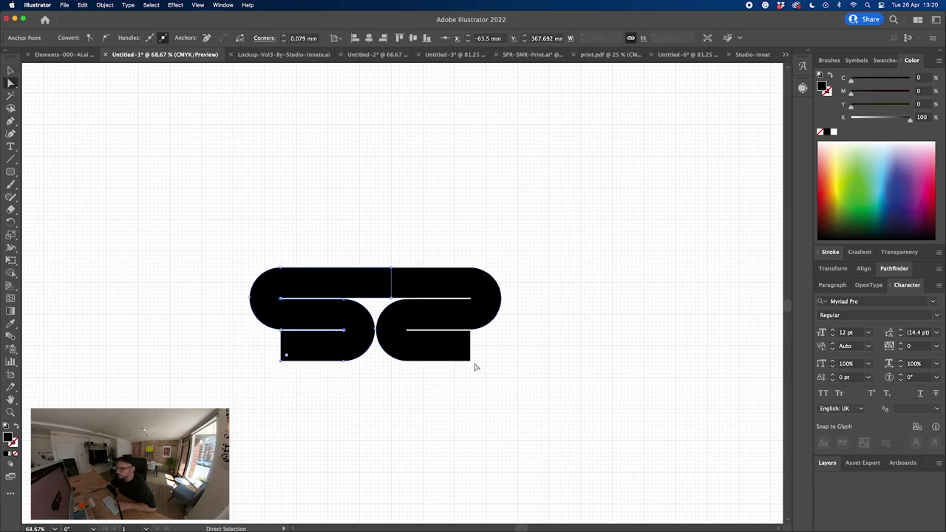
left_click_drag(459, 353, 455, 353)
left_click_drag(288, 358, 349, 332)
Step: Switch to Photoshop with the copied logo, paste it as a shape layer, and scale it down between the coordinates and SPR—SMR
left_click(360, 376)
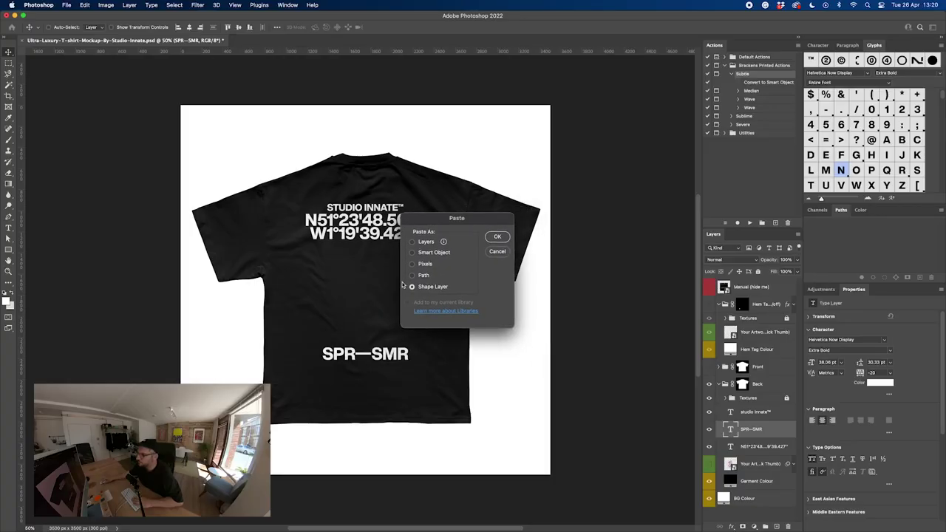
left_click(497, 238)
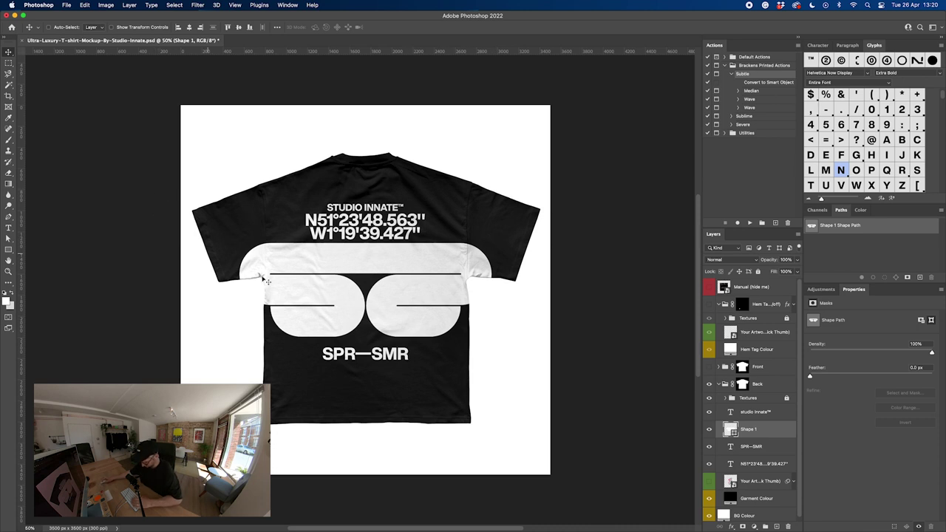
key("super+t")
left_click_drag(484, 290, 416, 253)
key("Return")
key("super+t")
key("Return")
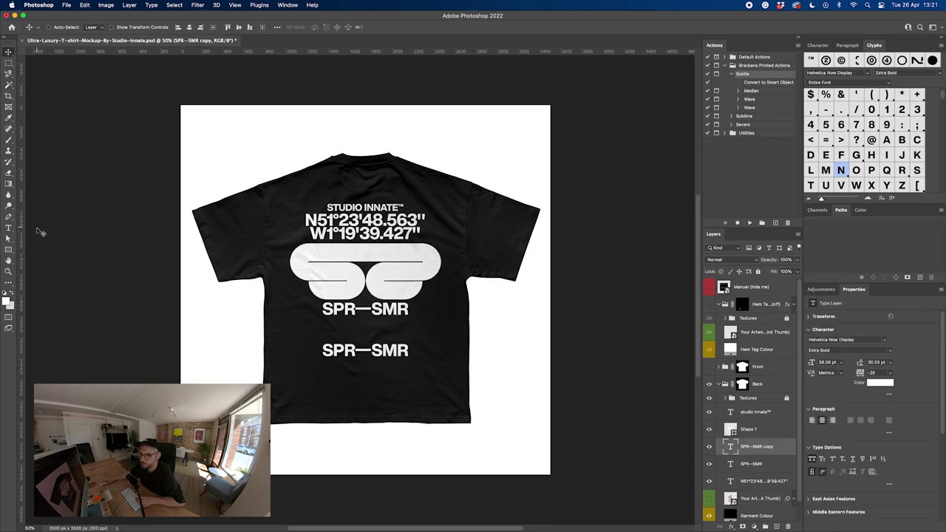
Step: Replace the text of the lower SPR—SMR copy with "LTD" and scale it down to 8.93 pt
key("t")
double_click(345, 349)
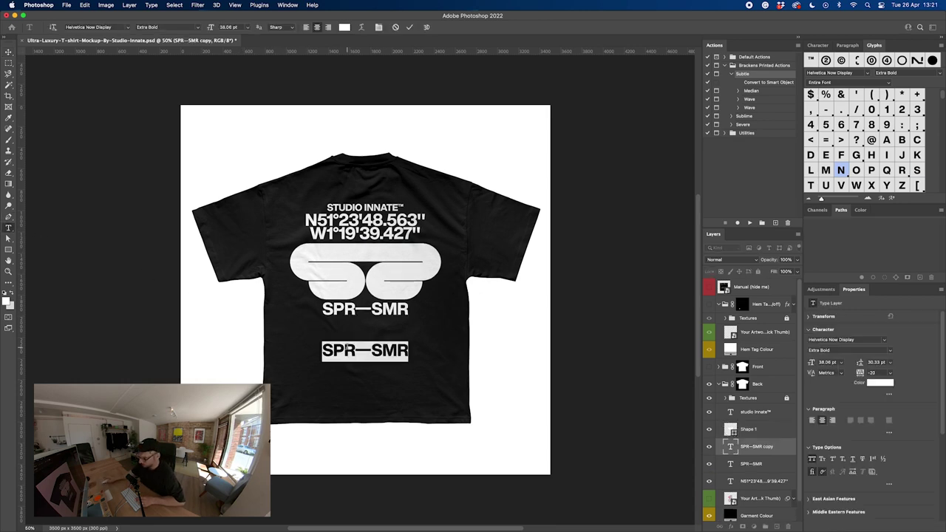
type("L")
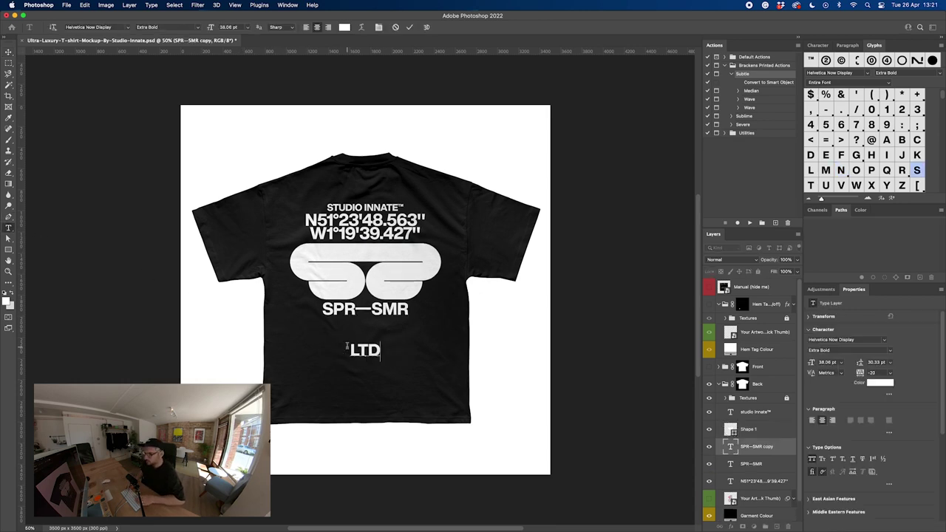
type("TD")
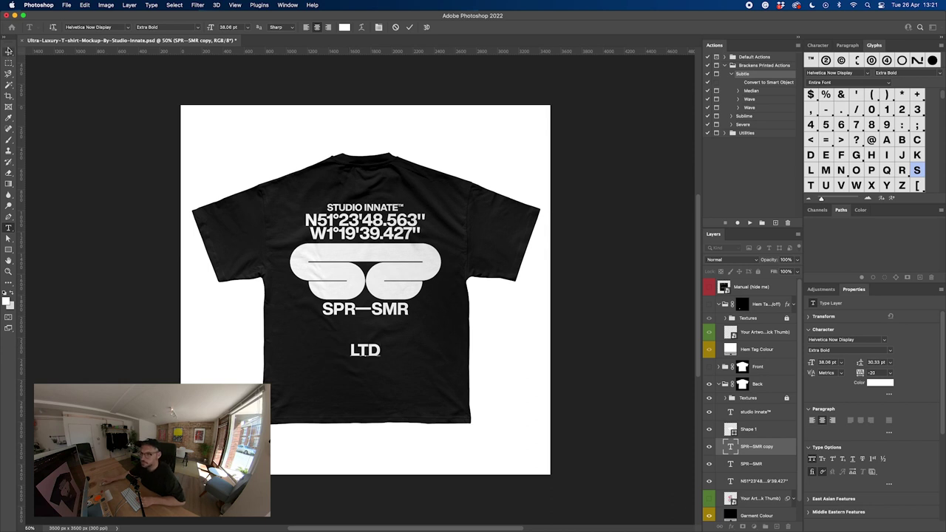
key("Escape")
key("v")
key("super+t")
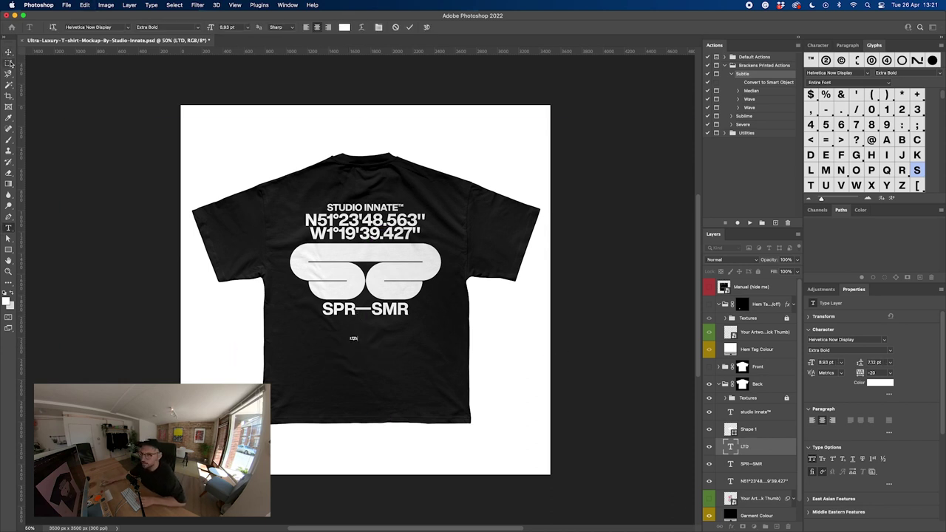
Step: Place small "LTD." and ".EDT" labels at either end of SPR—SMR and position a copy of that line directly beneath it
left_click(8, 52)
left_click_drag(393, 342, 455, 317)
left_click(10, 228)
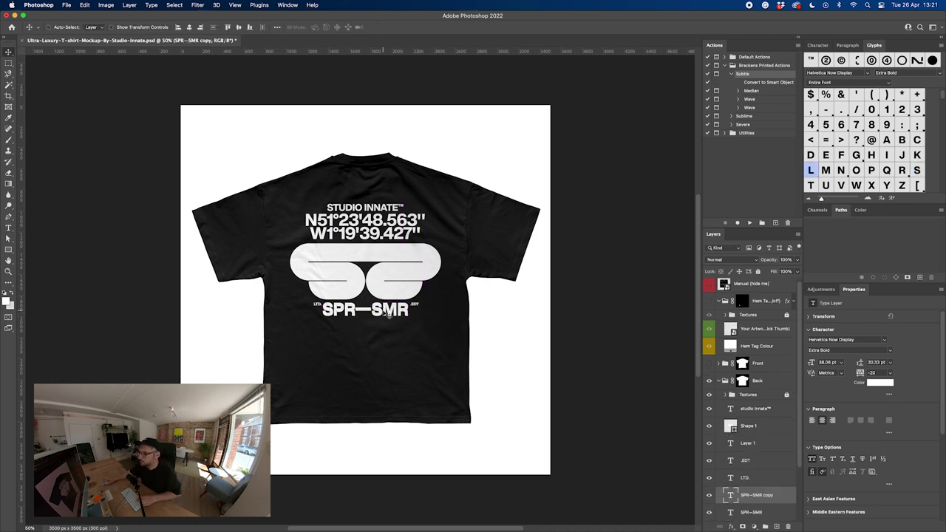
left_click_drag(385, 311, 384, 325)
left_click(8, 62)
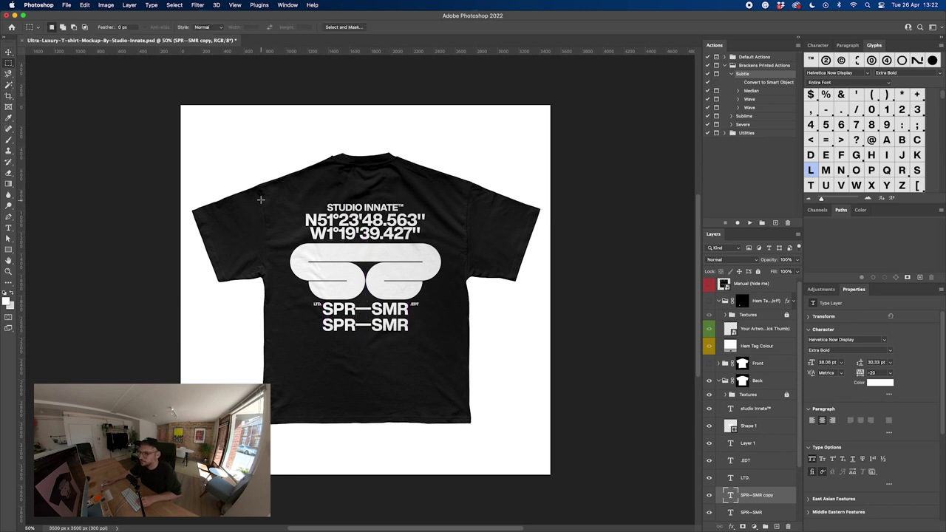
left_click_drag(302, 206, 443, 359)
key("super+d")
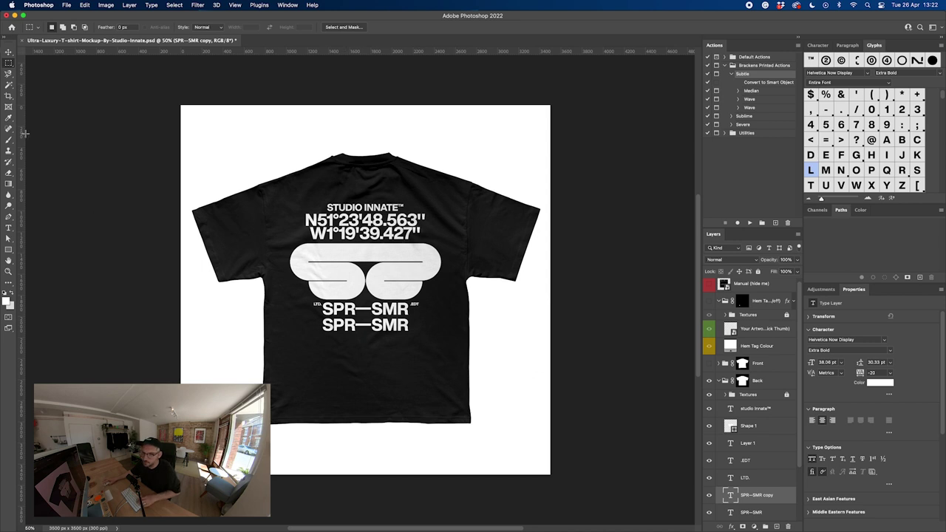
Step: Replace the text of the lower SPR—SMR copy with a copyright symbol followed by two circled-2 glyphs
key("t")
left_click_drag(323, 325, 409, 325)
double_click(841, 61)
double_click(840, 61)
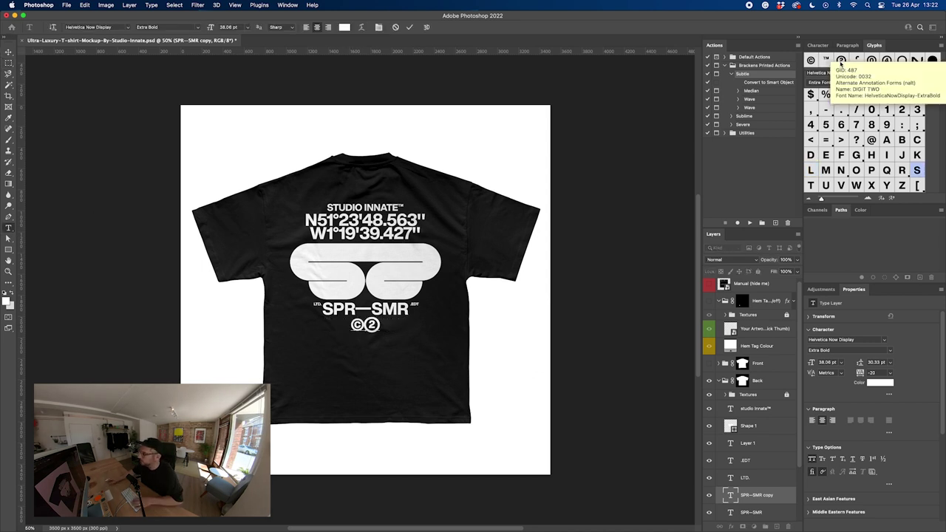
double_click(840, 60)
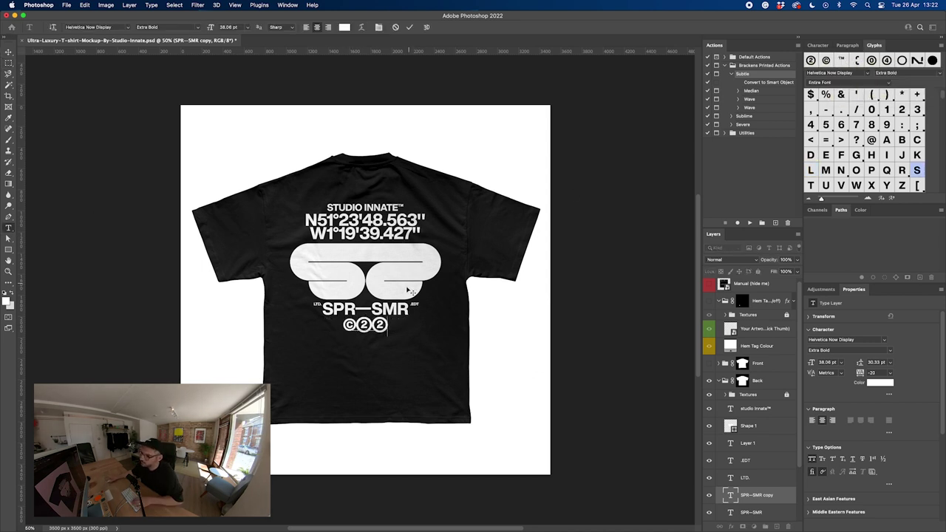
Step: Copy the ©②② text into the Illustrator document above the logo and convert it to outlines
left_click_drag(356, 325, 343, 325)
key("ctrl+a")
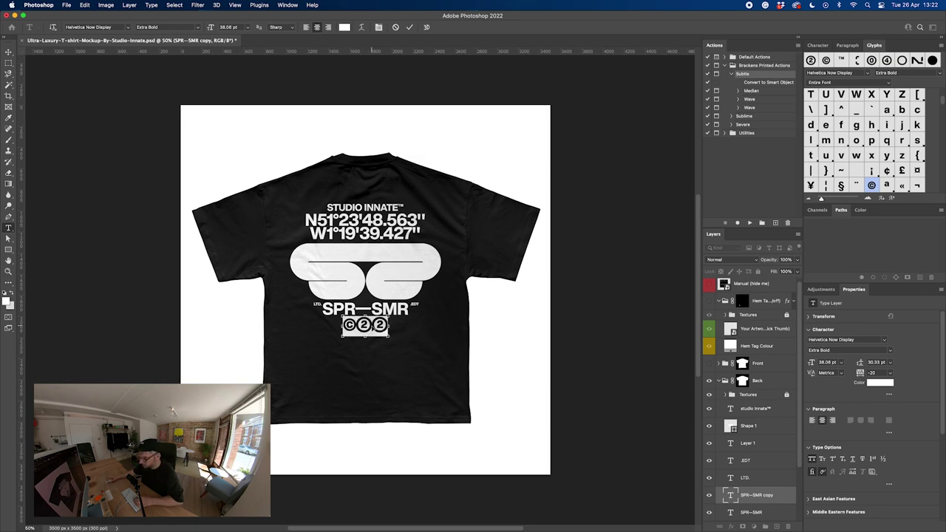
left_click(318, 518)
right_click(299, 172)
left_click(332, 244)
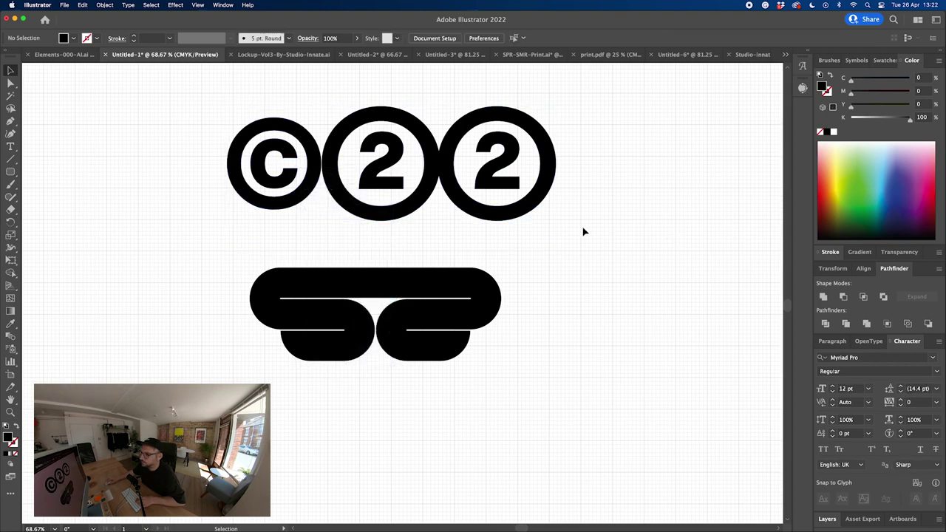
Step: Move the C aside, remove its thinner ring, and put a duplicate of the circled 2 in its place
left_click(316, 244)
left_click_drag(287, 153, 148, 153)
left_click(227, 223)
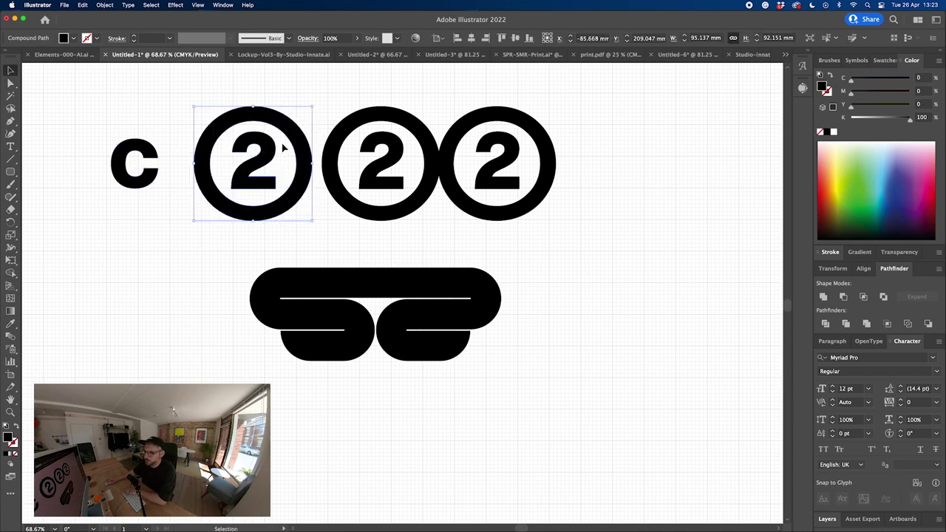
Step: Delete the numeral inside the duplicated circled 2, leaving an empty ring
double_click(275, 146)
left_click(265, 143)
key("Delete")
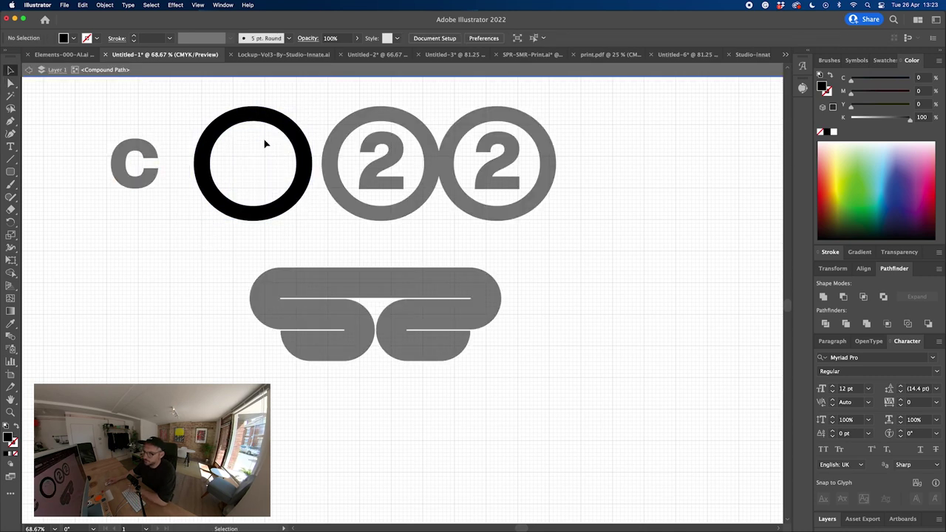
Step: Place the C inside the empty ring and move the finished circled C against the first circled 2
key("Escape")
left_click_drag(132, 153, 258, 131)
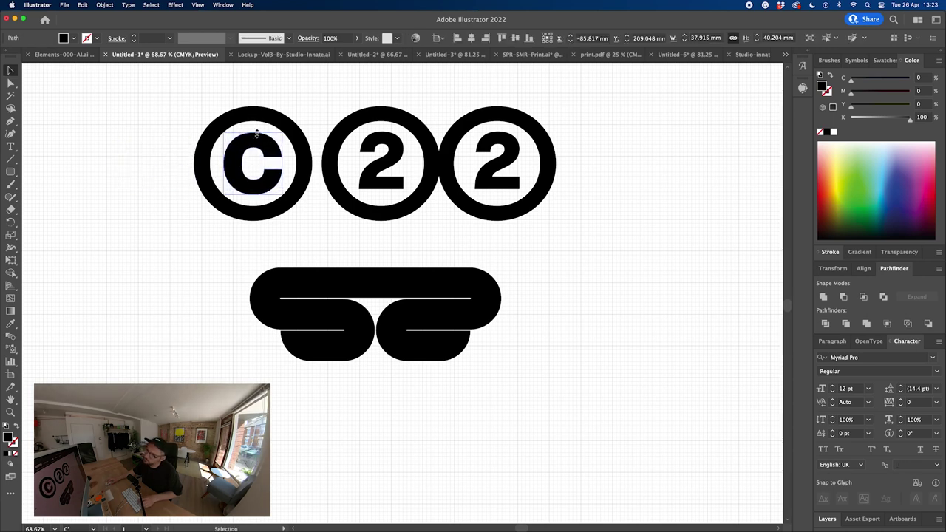
left_click(333, 102)
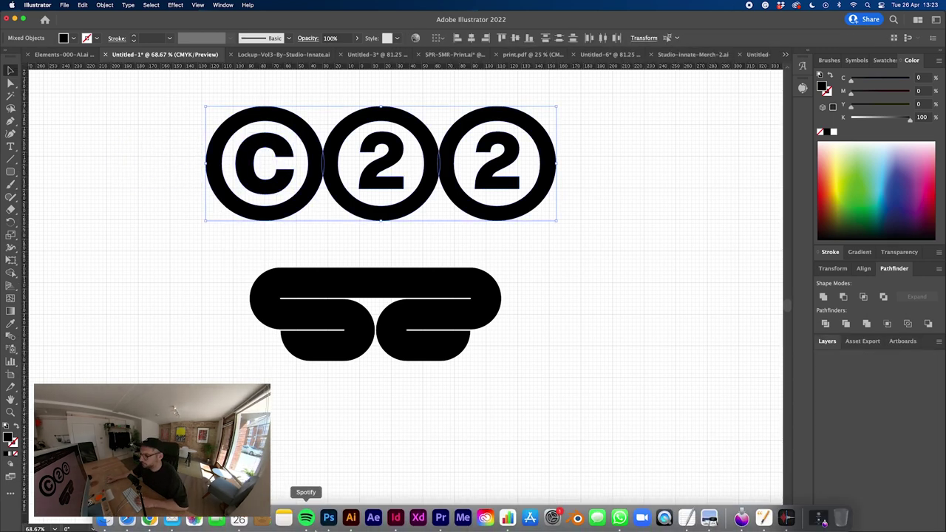
Step: Switch to Photoshop and paste the circled C22 glyphs as a shape layer, replacing the ©22 text below SPR—SMR
left_click(329, 518)
key("super+v")
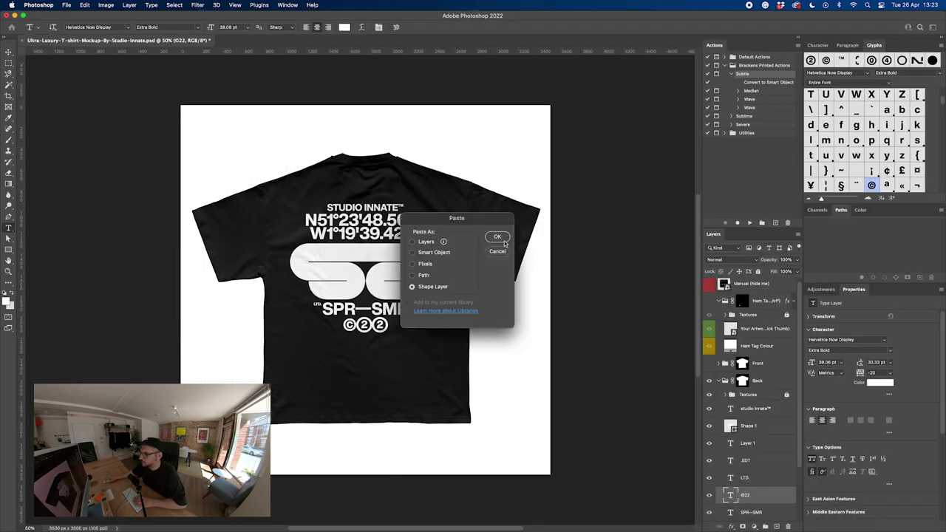
key("Return")
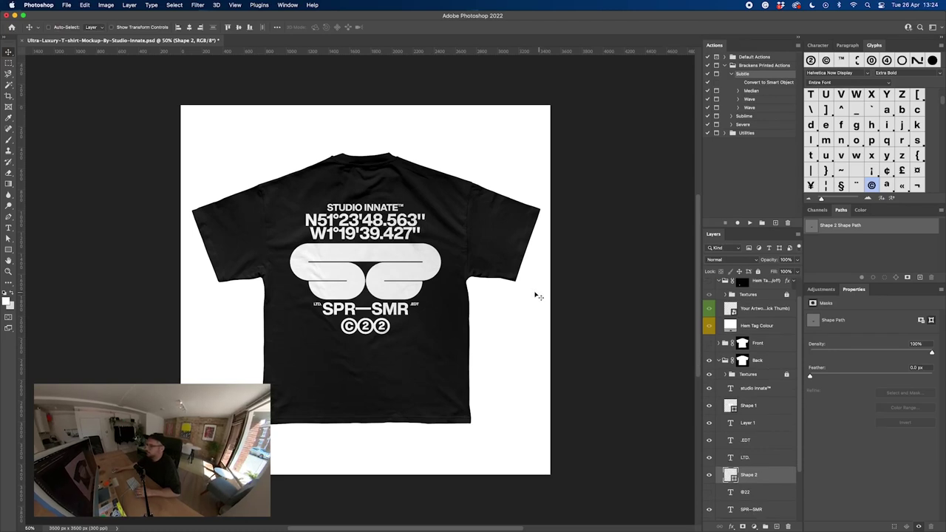
Step: Group all the back-print layers from studio innate™ down and apply a black colour overlay to the group
scroll(746, 395, "up", 2)
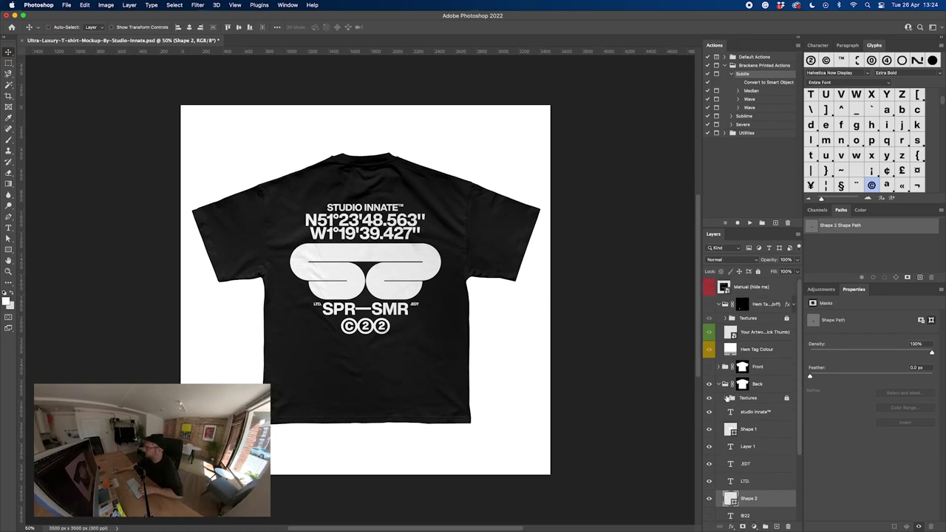
left_click(750, 414)
scroll(761, 443, "down", 6)
left_click(767, 460, "shift")
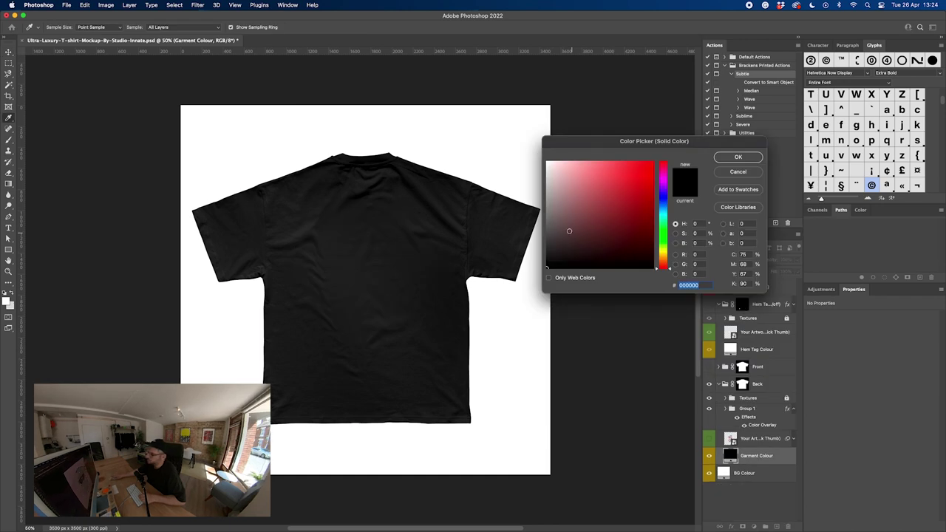
Step: Try the back's garment colour in white, dusty red aa6666 and a different hue
left_click(494, 127)
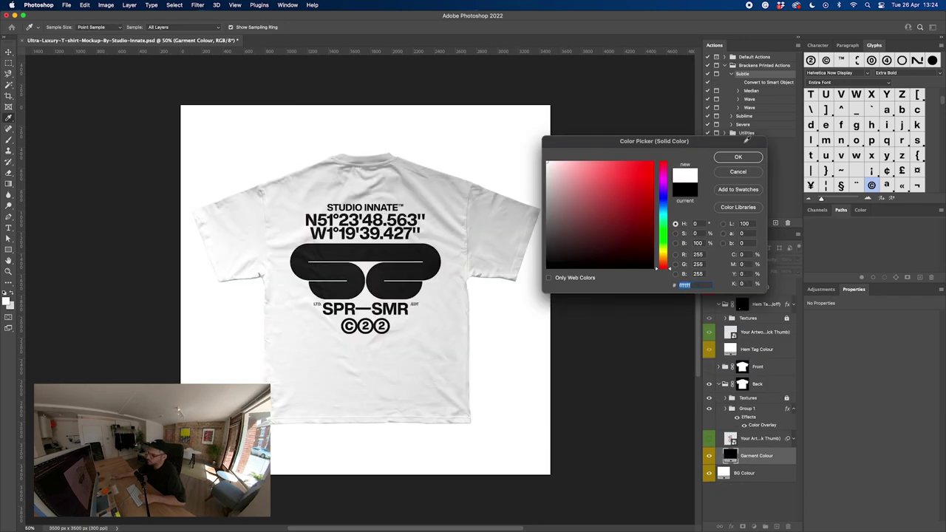
mouse_move(591, 200)
left_mouse_down()
mouse_move(610, 215)
mouse_move(590, 187)
mouse_move(594, 199)
left_mouse_up()
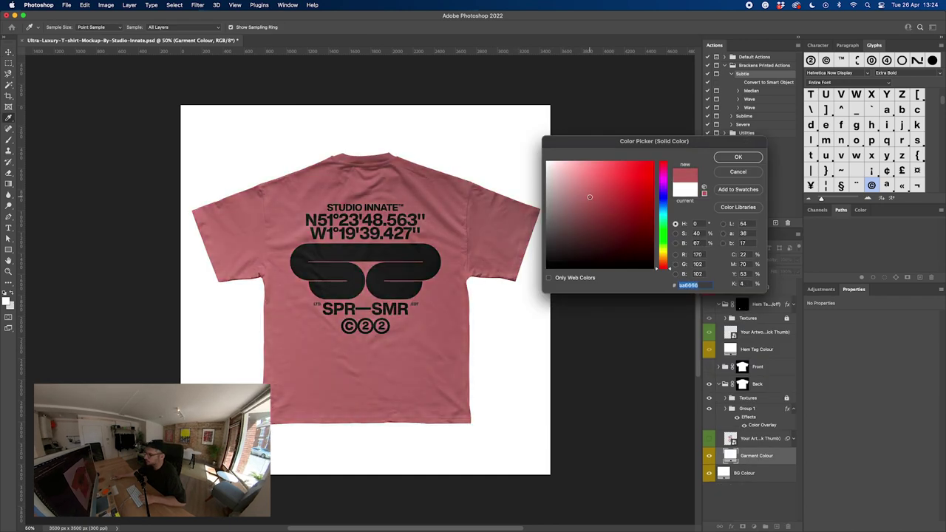
mouse_move(662, 252)
left_mouse_down()
mouse_move(656, 184)
mouse_move(664, 256)
left_mouse_up()
mouse_move(603, 217)
left_mouse_down()
mouse_move(548, 253)
mouse_move(579, 224)
mouse_move(551, 185)
mouse_move(572, 243)
mouse_move(514, 147)
left_mouse_up()
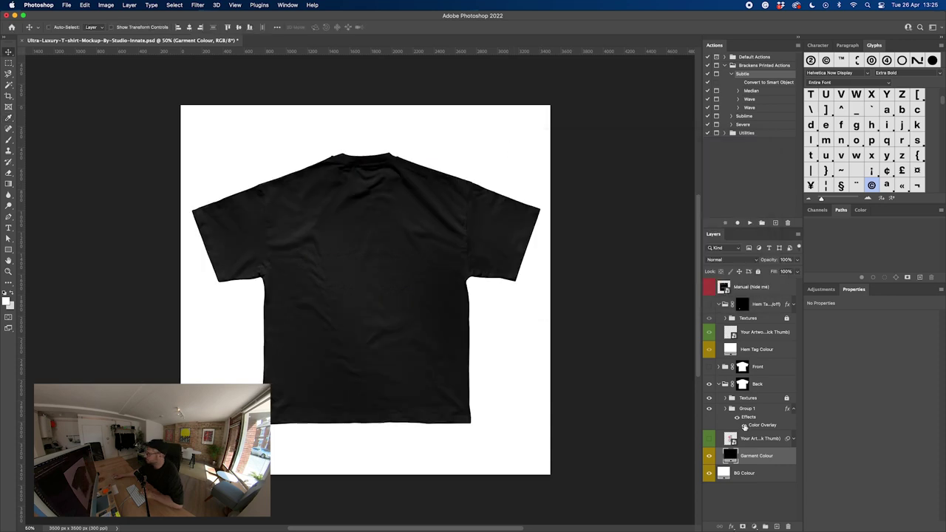
Step: Hide the print group's colour overlay and show the front of the shirt
left_click(744, 425)
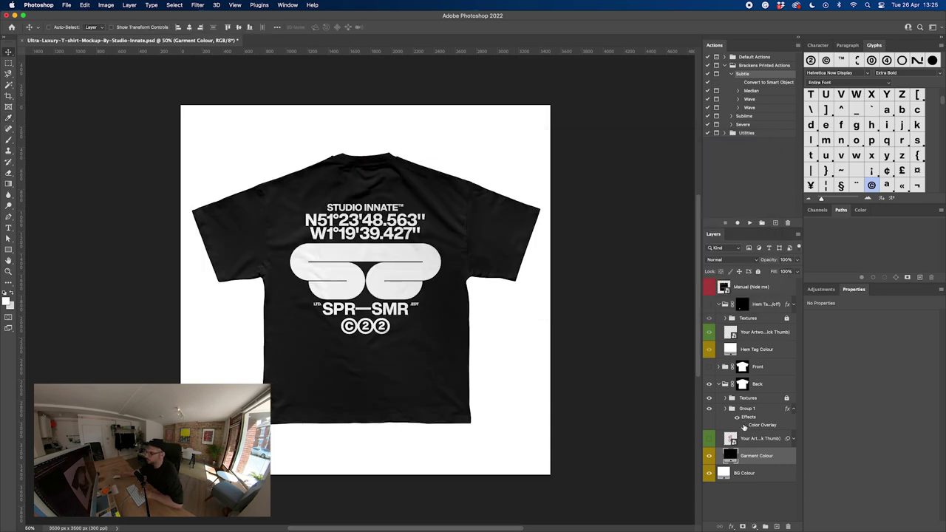
left_click(780, 408)
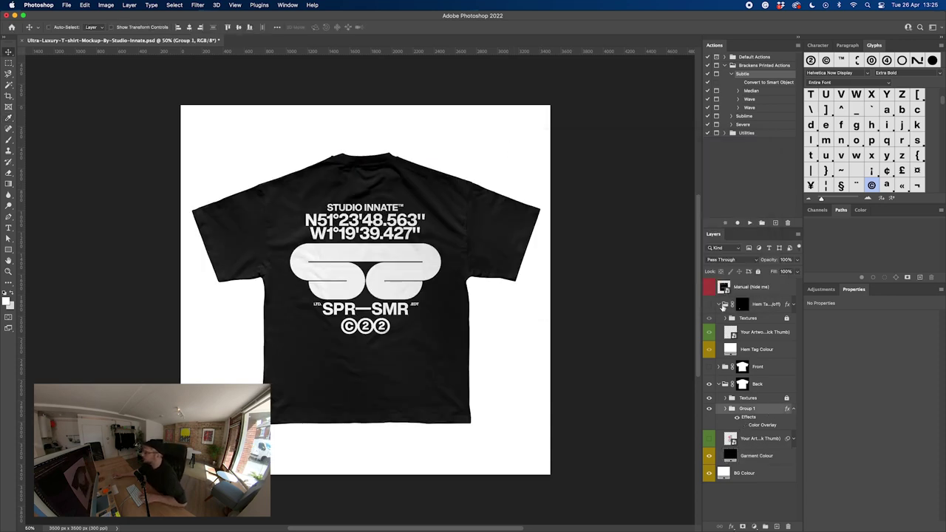
left_click(725, 384)
left_click(709, 367)
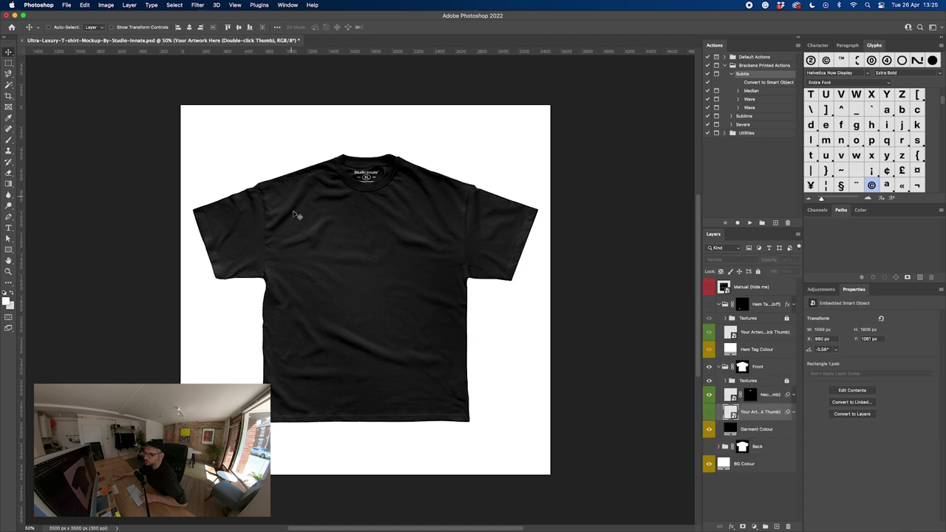
Step: Copy the STUDIO INNATE™ and coordinates text from the back into the Front group and scale it to about 23%
left_click(718, 367)
left_click(708, 384)
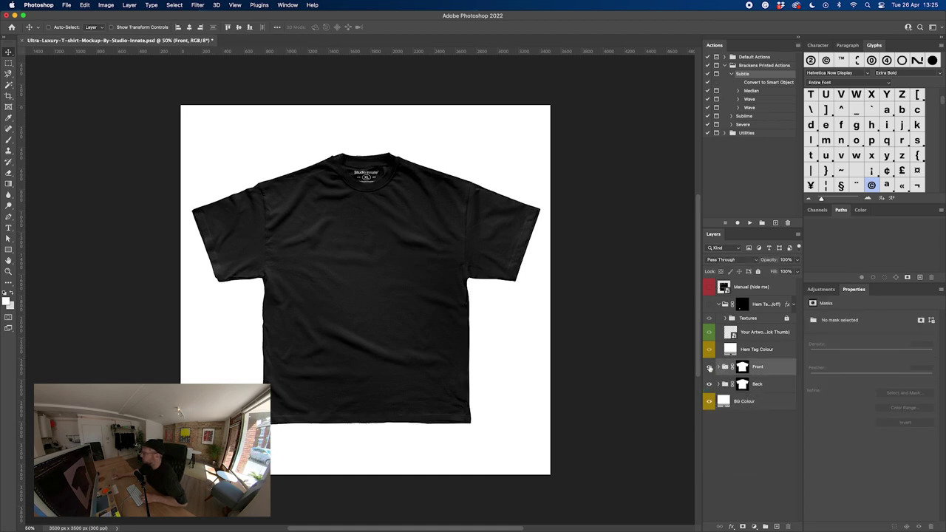
left_click(709, 368)
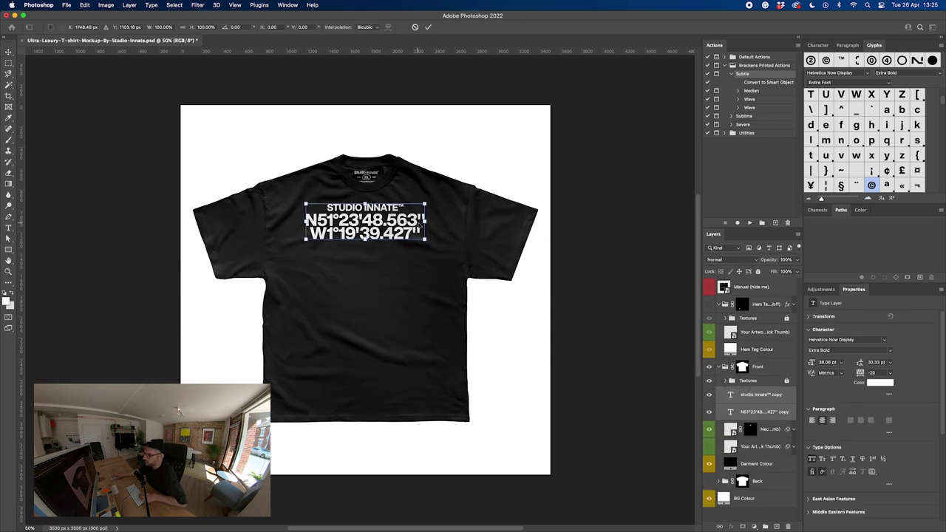
left_click_drag(419, 227, 396, 210)
left_click_drag(387, 227, 377, 227)
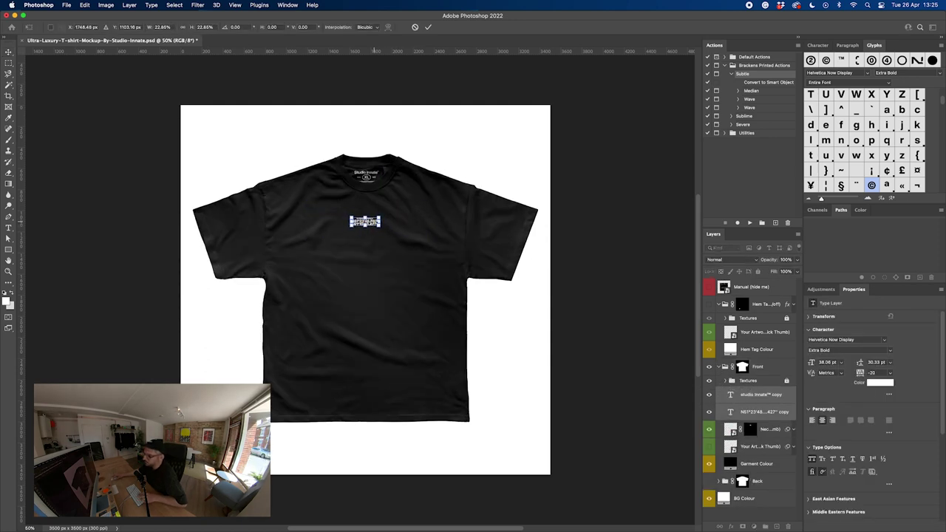
key("Return")
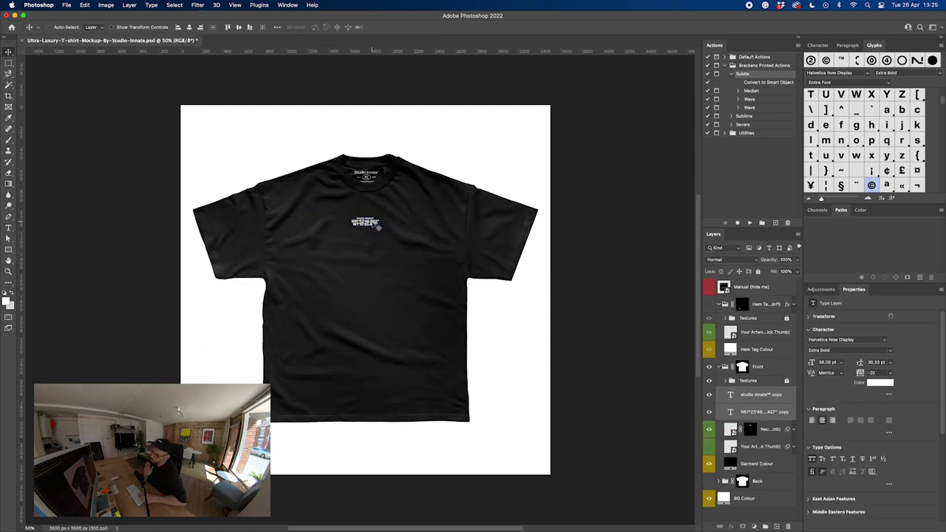
Step: Move the small text block to the shirt's horizontal centre, lower on the chest, and adjust its size
left_click_drag(378, 226, 412, 232)
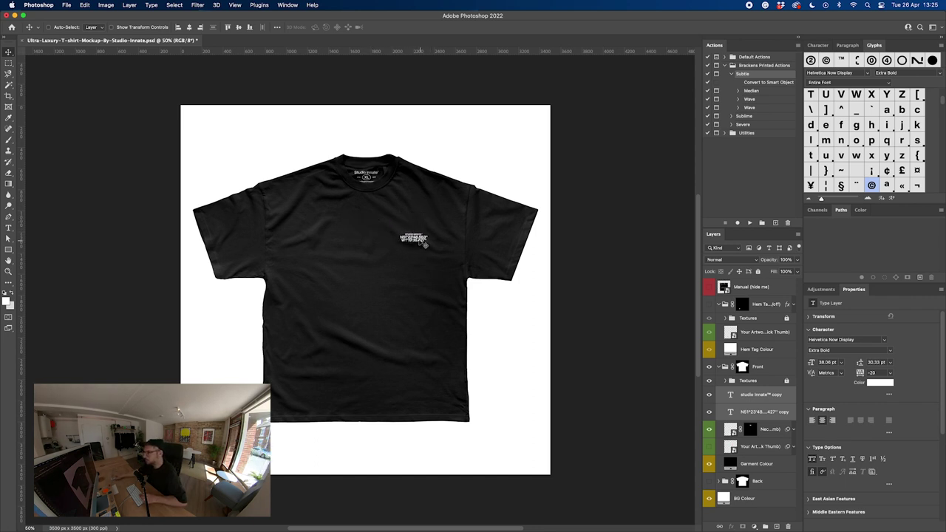
left_click_drag(446, 240, 399, 240)
key("super+t")
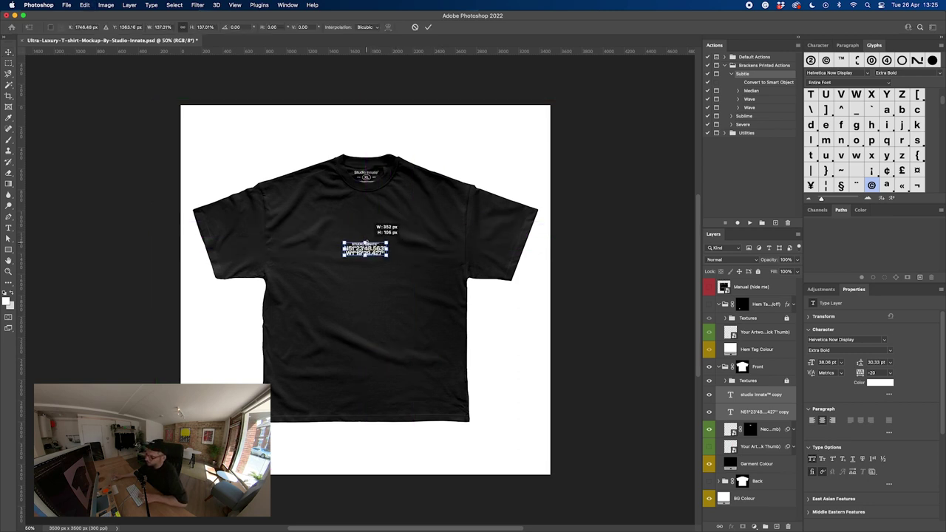
key("Return")
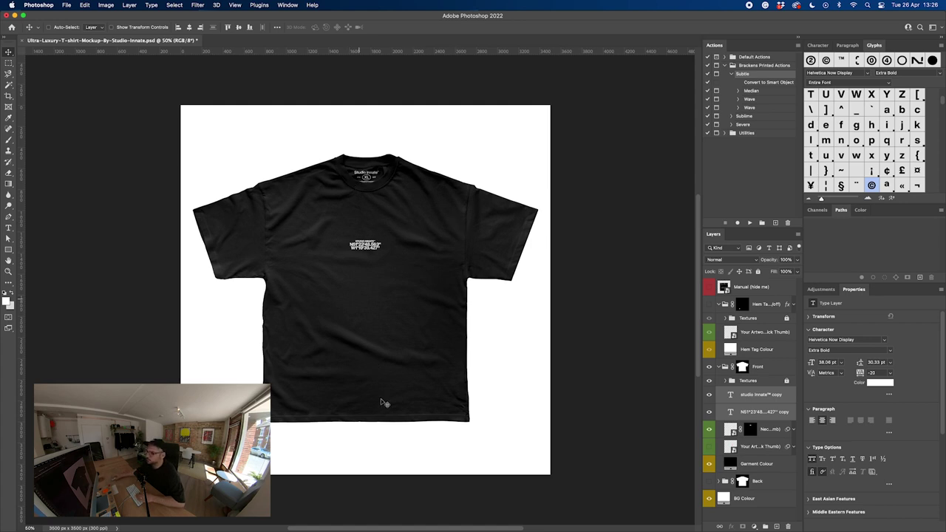
Step: Switch to Illustrator and copy the cracked human figure from the Elements-000-AI.ai sheet
left_click(345, 516)
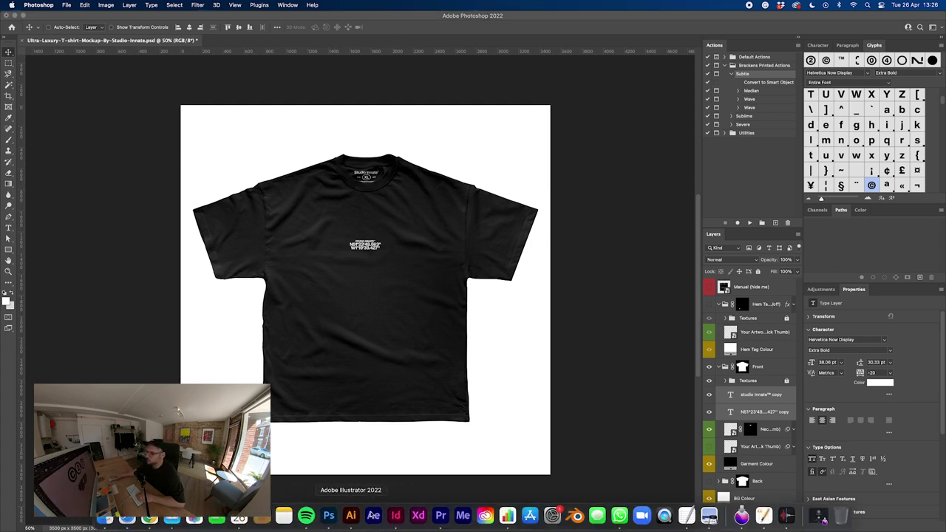
left_click(467, 259)
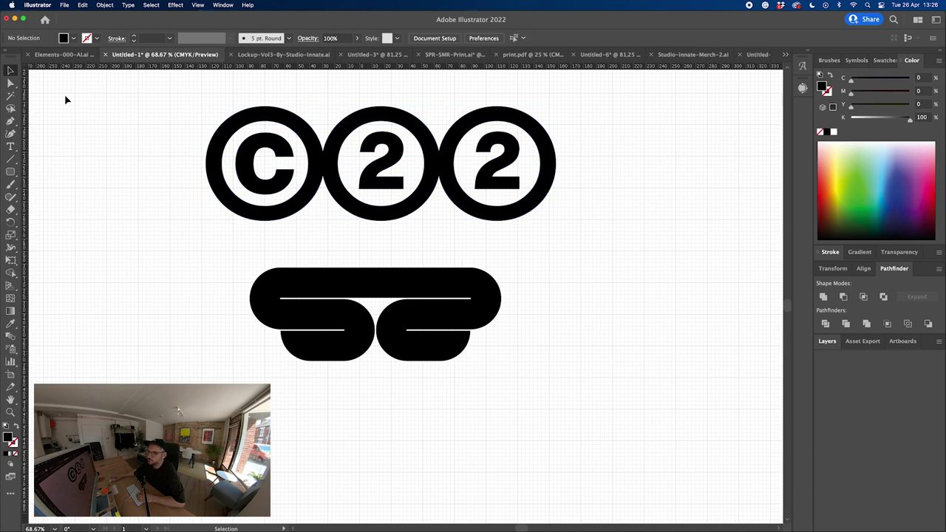
left_click(63, 54)
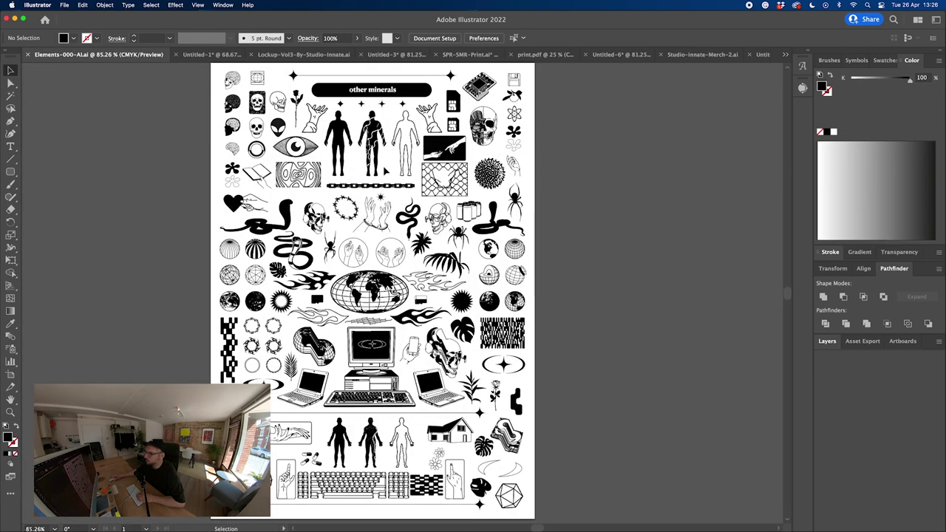
left_click(375, 152)
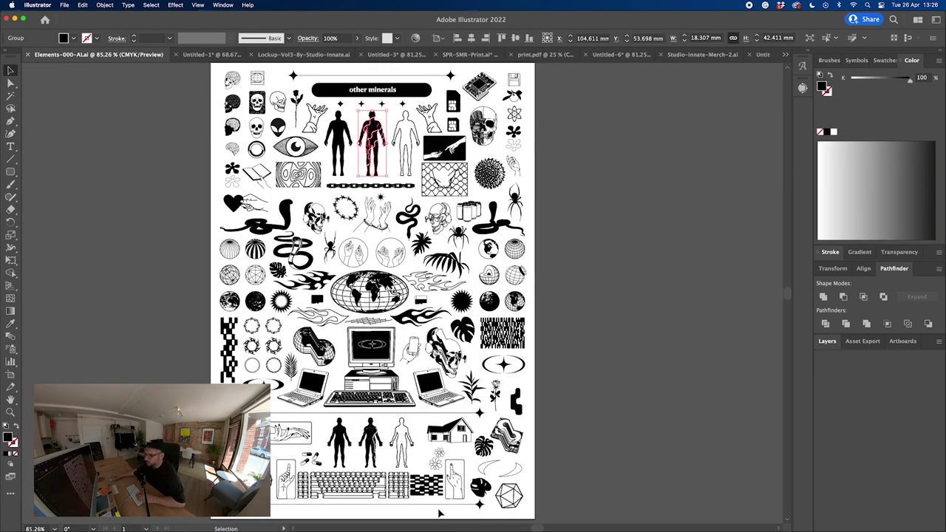
Step: Paste the human figure onto the shirt front in Photoshop, scale it down and centre it directly above the text block
mouse_move(331, 524)
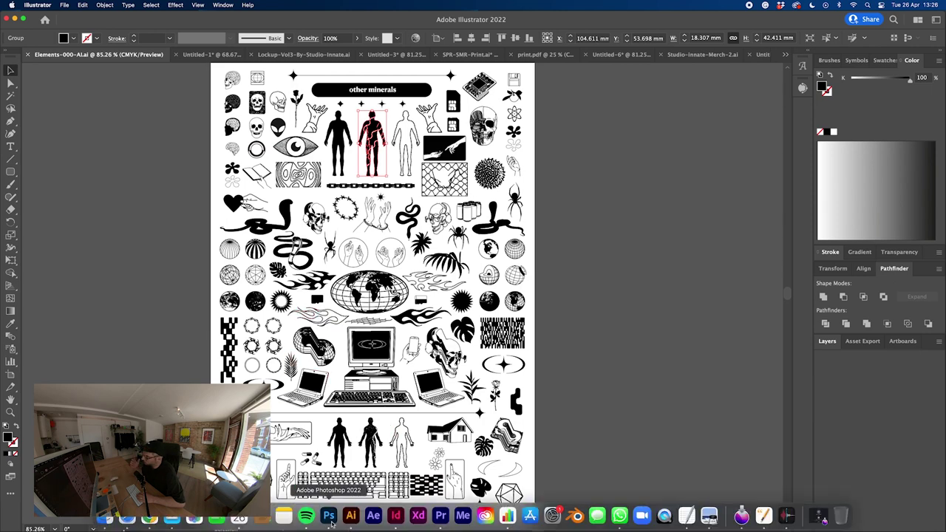
left_click(330, 515)
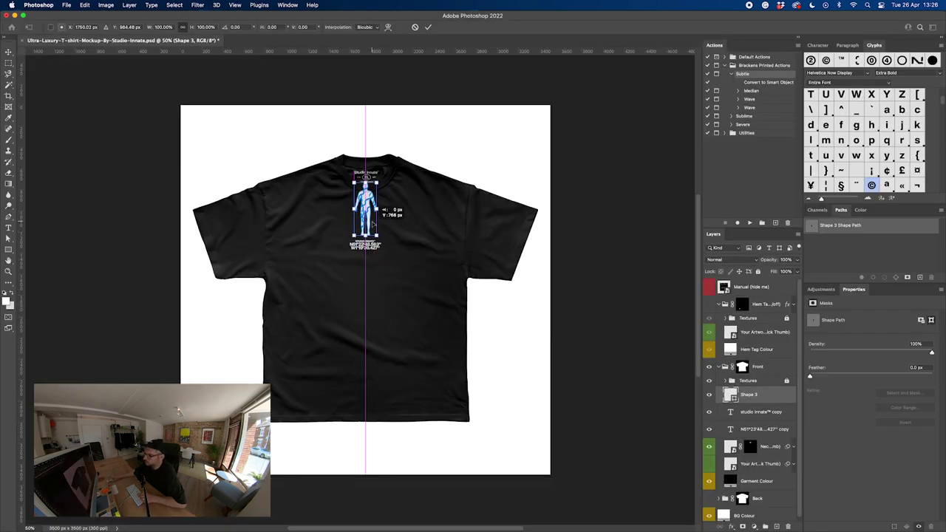
left_click_drag(366, 181, 366, 205)
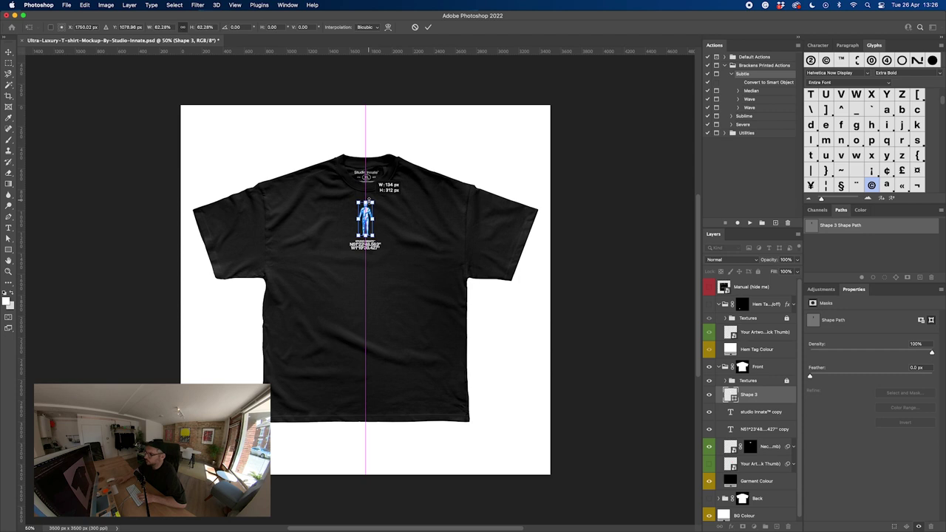
key("Return")
Step: Paste a second graphic as a shape layer, scale it down and centre it just below the front coordinates
key("super+v")
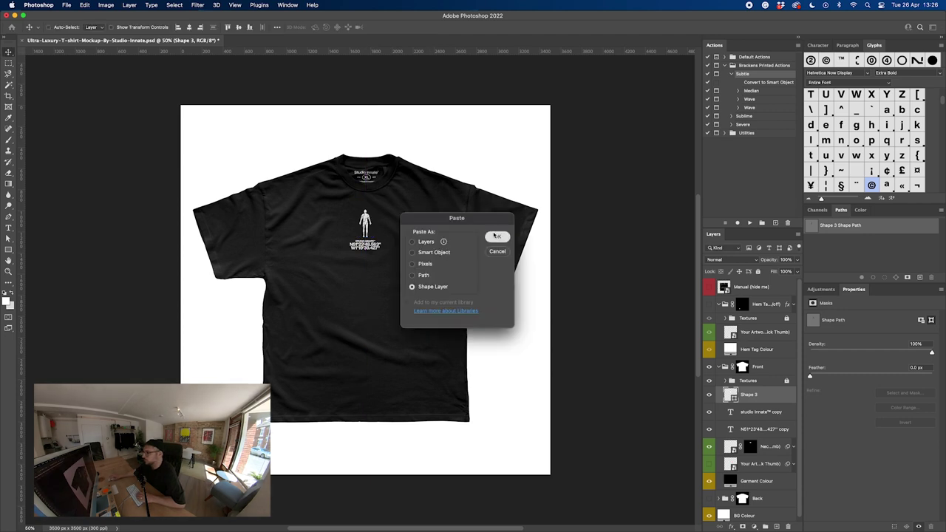
left_click(494, 235)
key("super+t")
left_click_drag(367, 288, 373, 255)
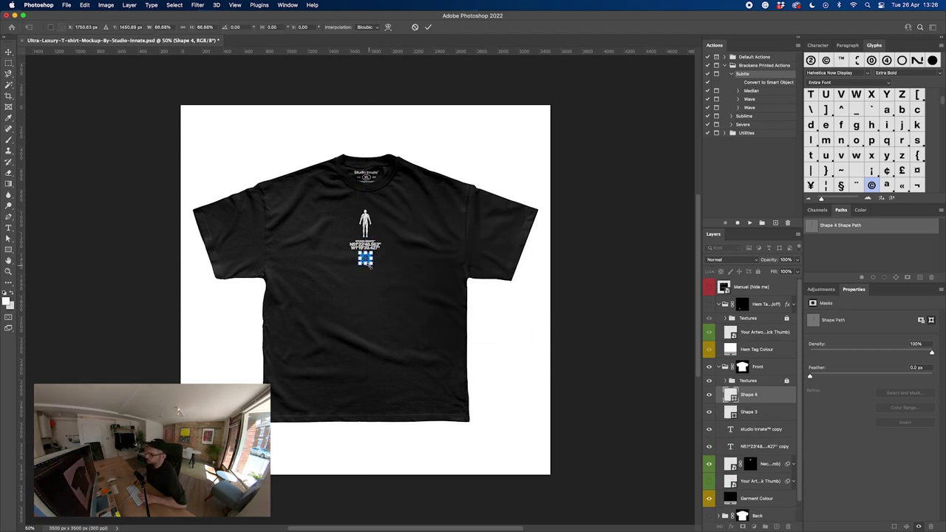
key("Return")
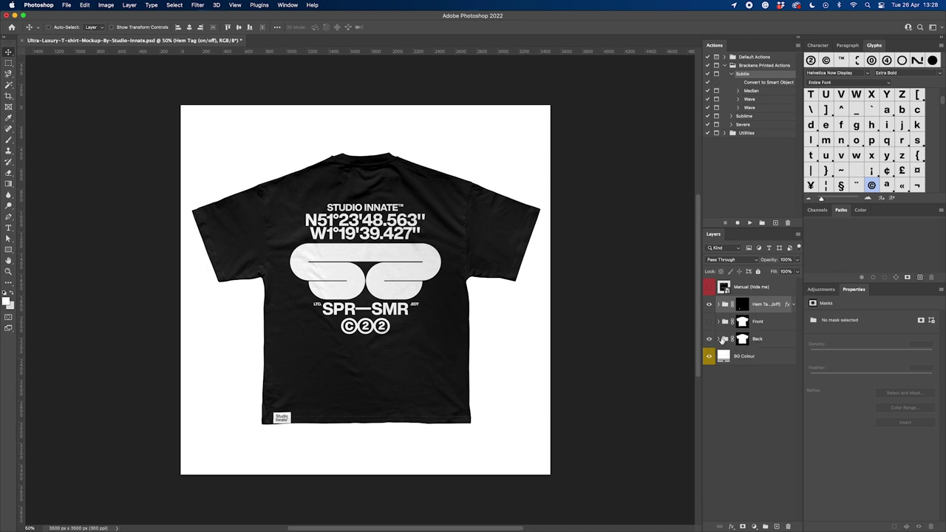
Step: Enlarge the whole back-print group so the logo spans nearly the full width of the shirt's back
left_click(718, 338)
left_click(728, 366)
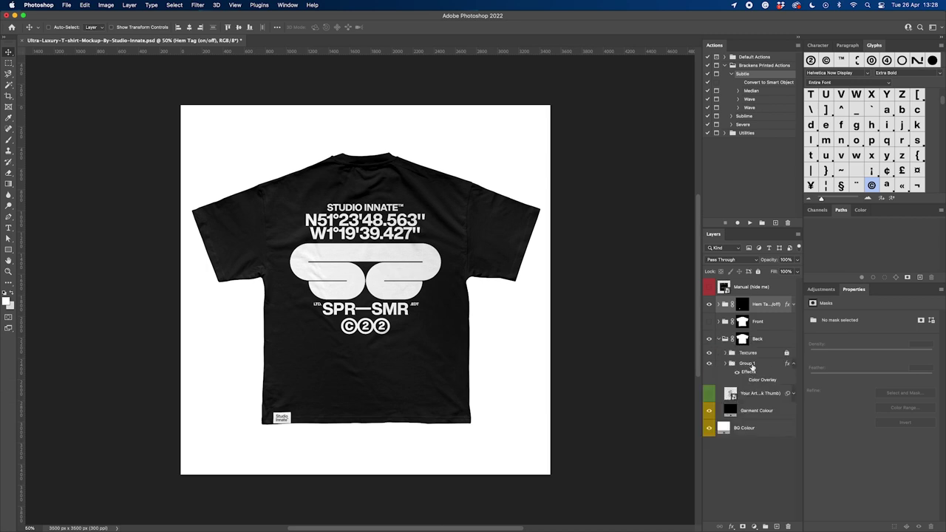
left_click(742, 363)
key("ctrl+t")
left_click_drag(444, 270, 446, 267)
key("Return")
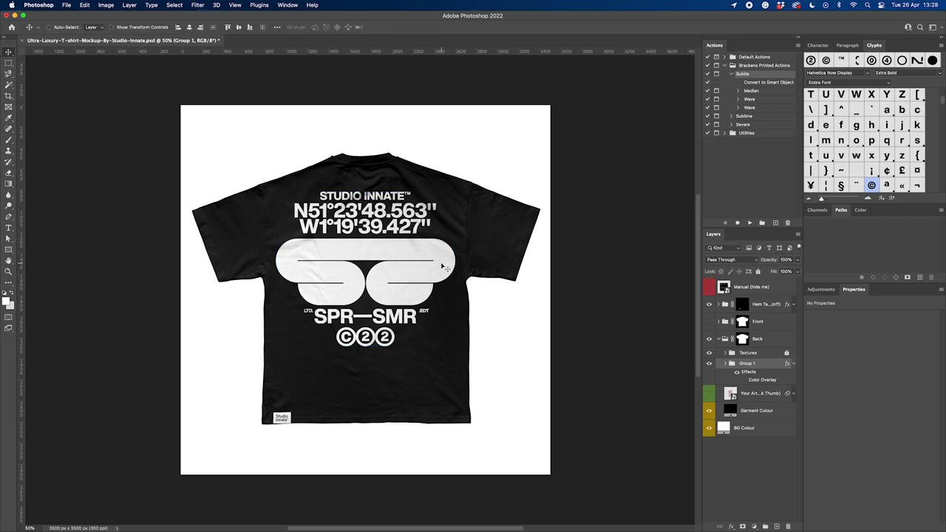